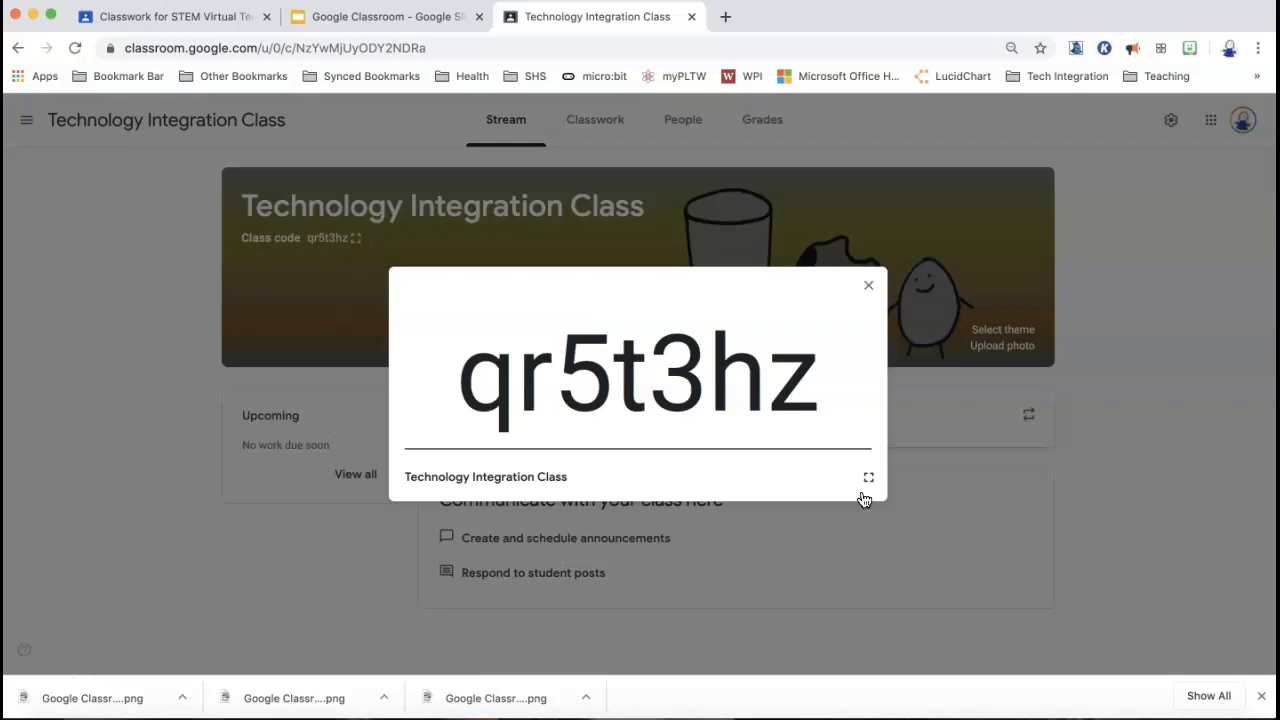
# - Show the class code in full-screen view, and return to the class stream
pyautogui.click(868, 477)
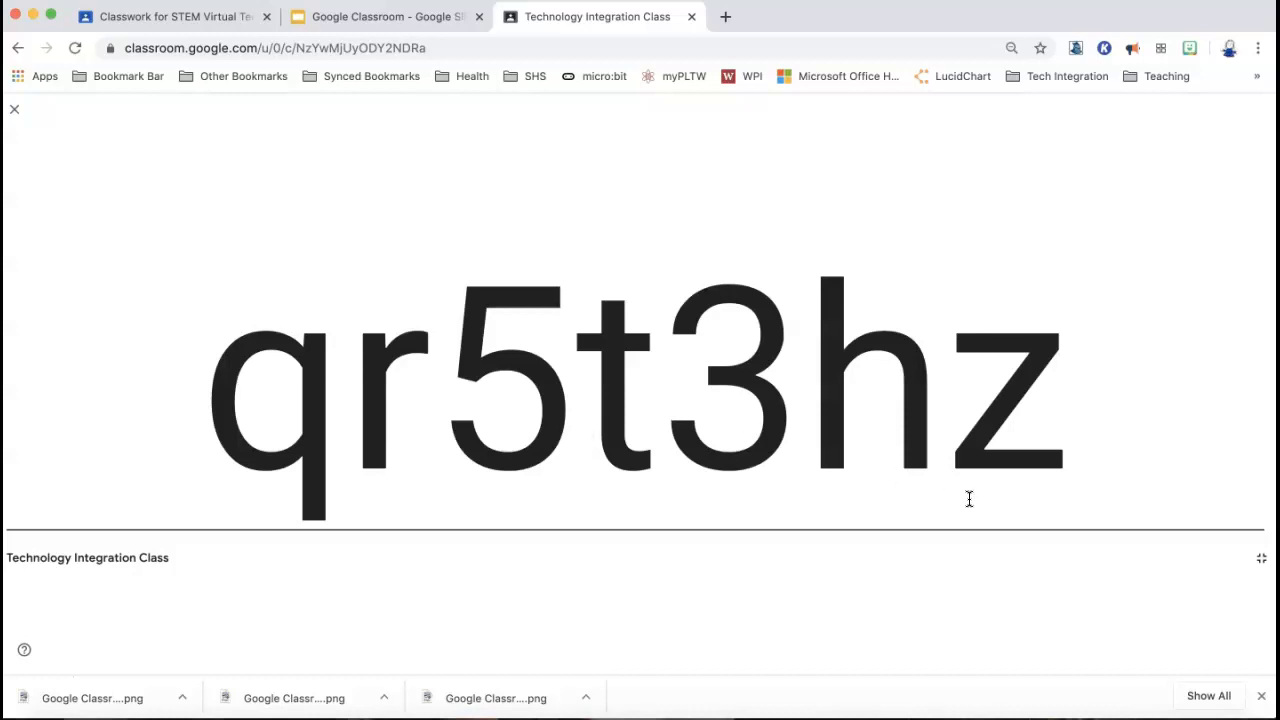
pyautogui.click(15, 112)
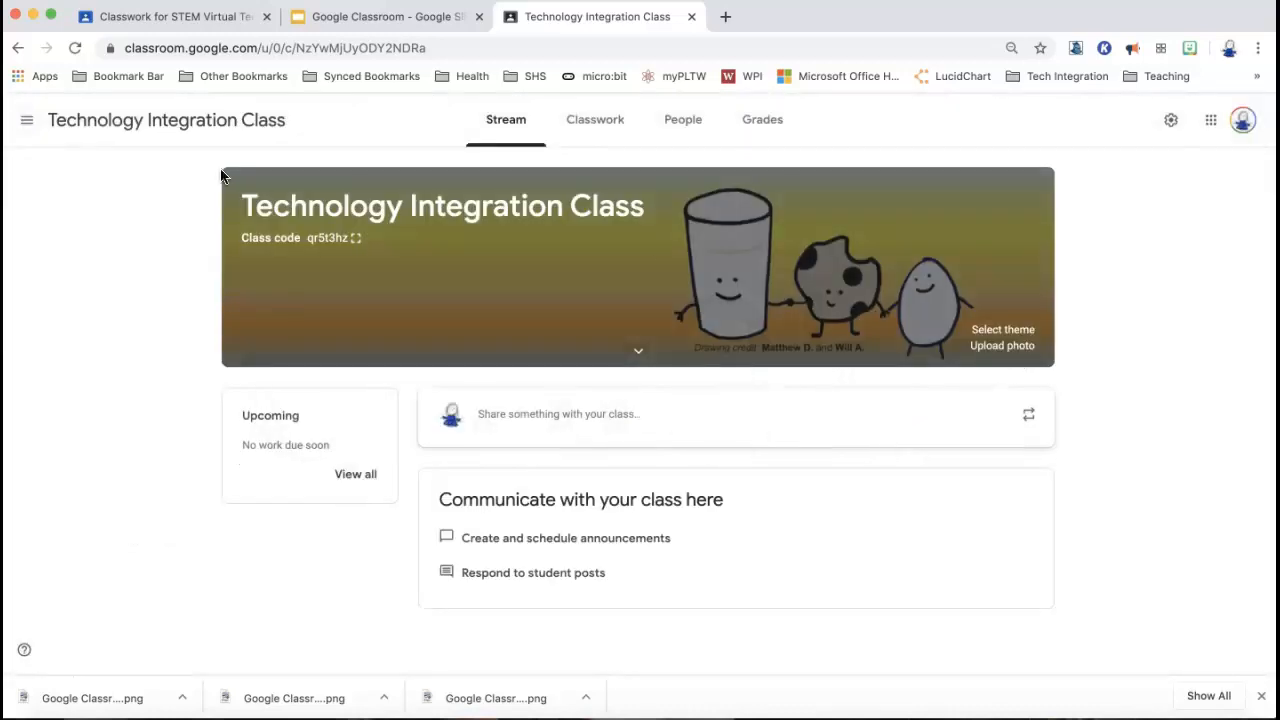
# - Invite a student to Technology Integration Class from the class roster by entering the student's e-mail address
pyautogui.click(682, 122)
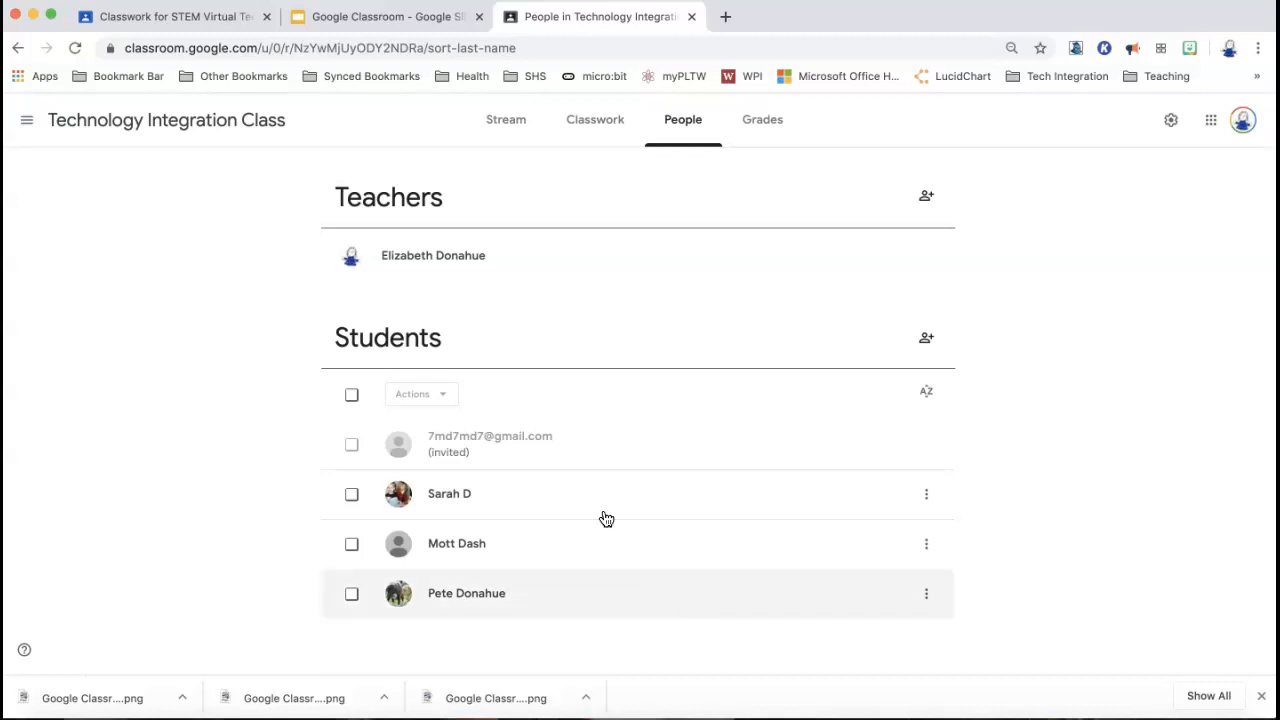
pyautogui.click(927, 340)
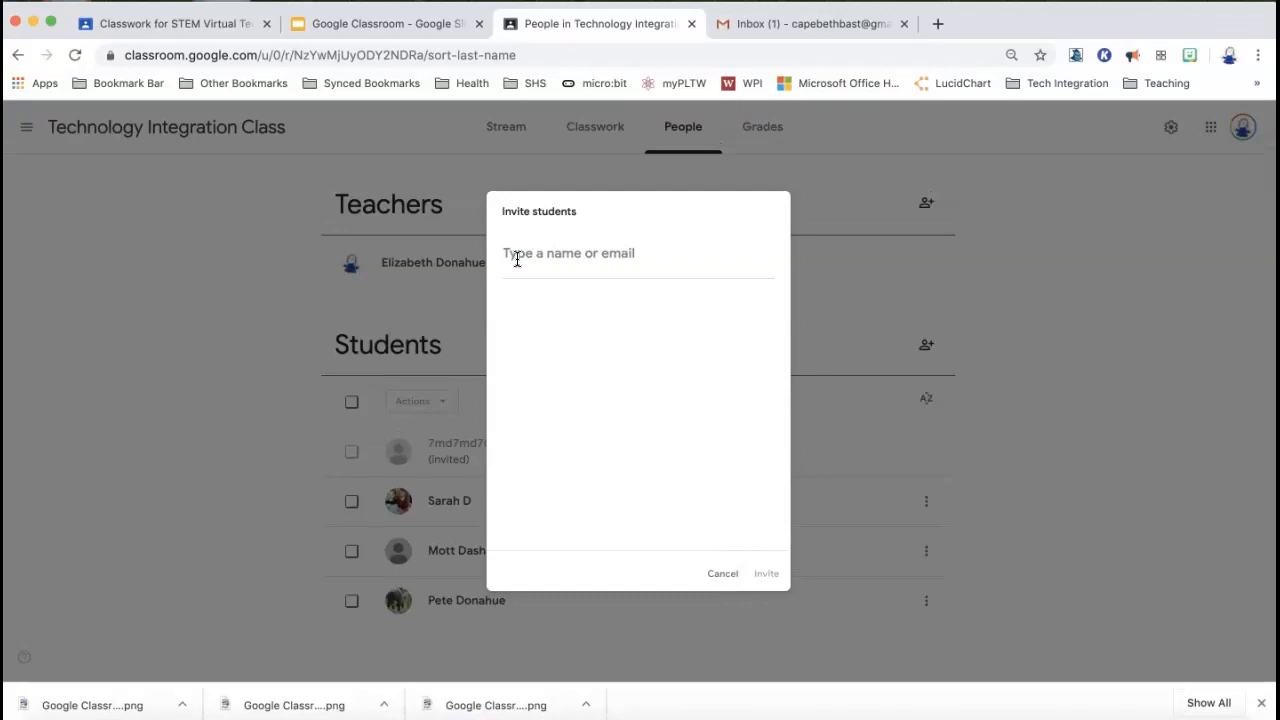
pyautogui.press('super+v')
pyautogui.click(604, 327)
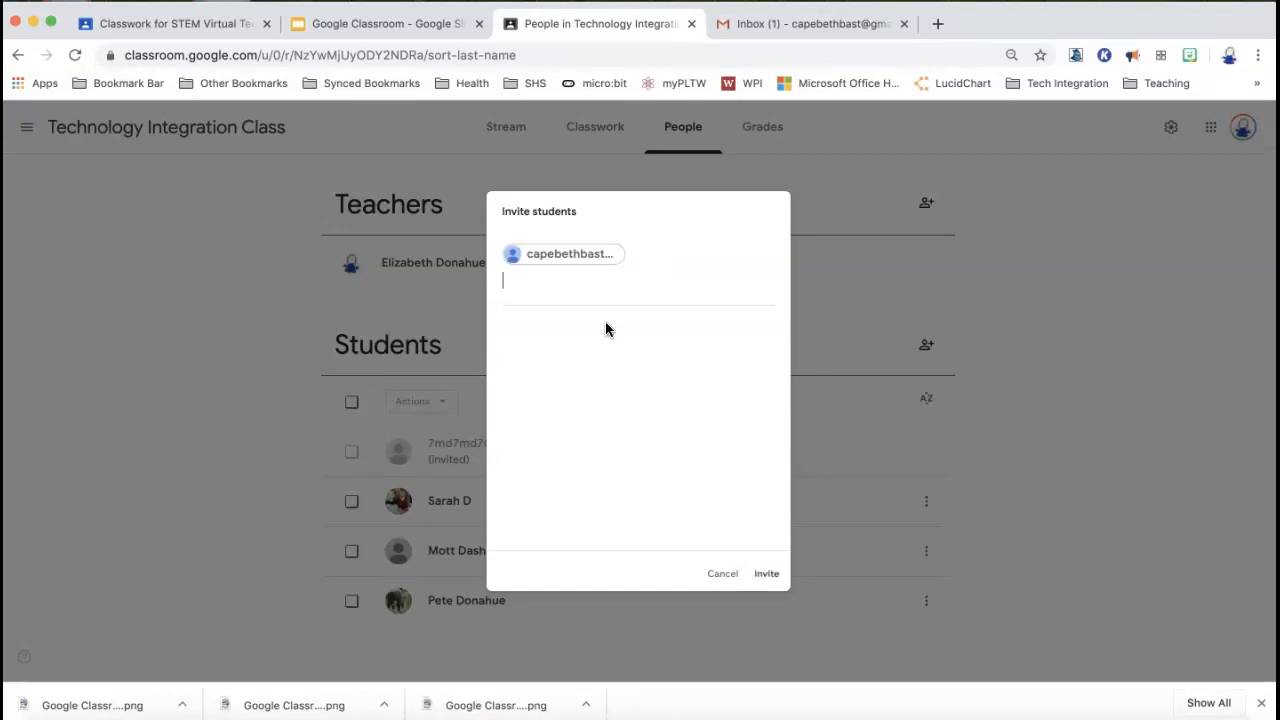
pyautogui.click(767, 575)
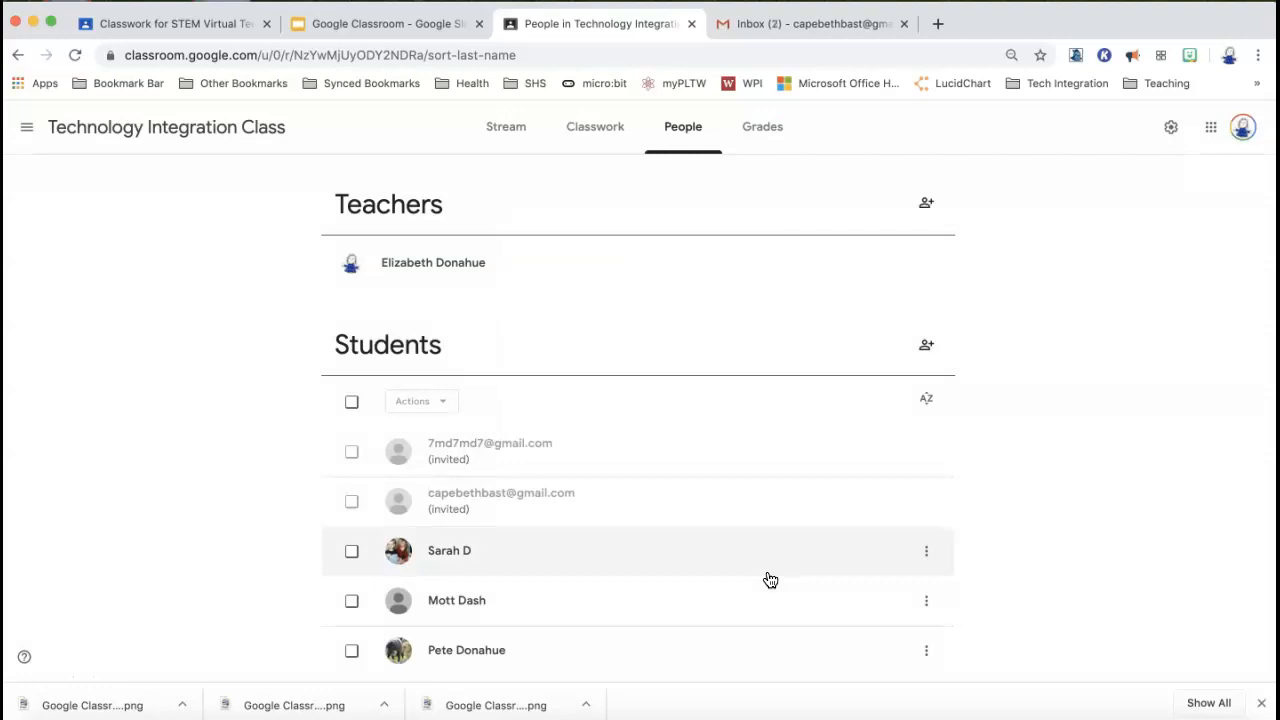
pyautogui.scroll(-1, 850, 537)
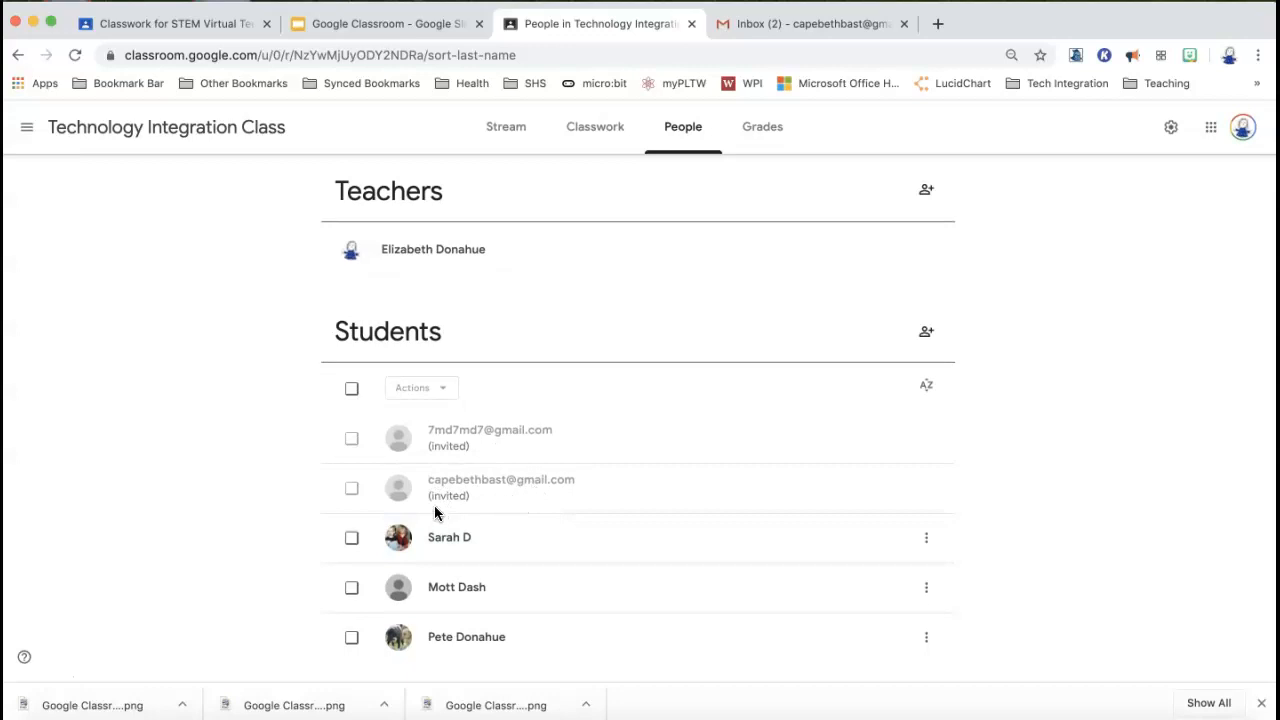
# - Switch to the invited student's Gmail in Safari and open the class invitation for Technology Integration Class
pyautogui.press('super+Tab')
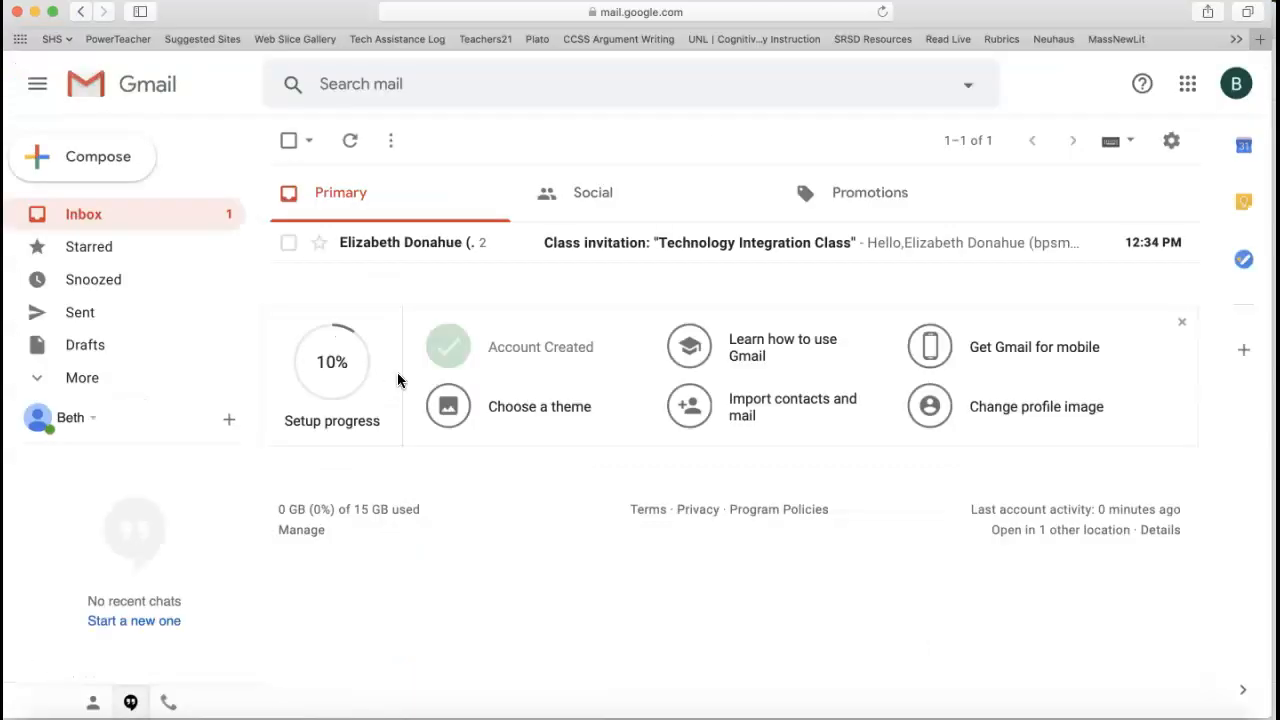
pyautogui.click(600, 250)
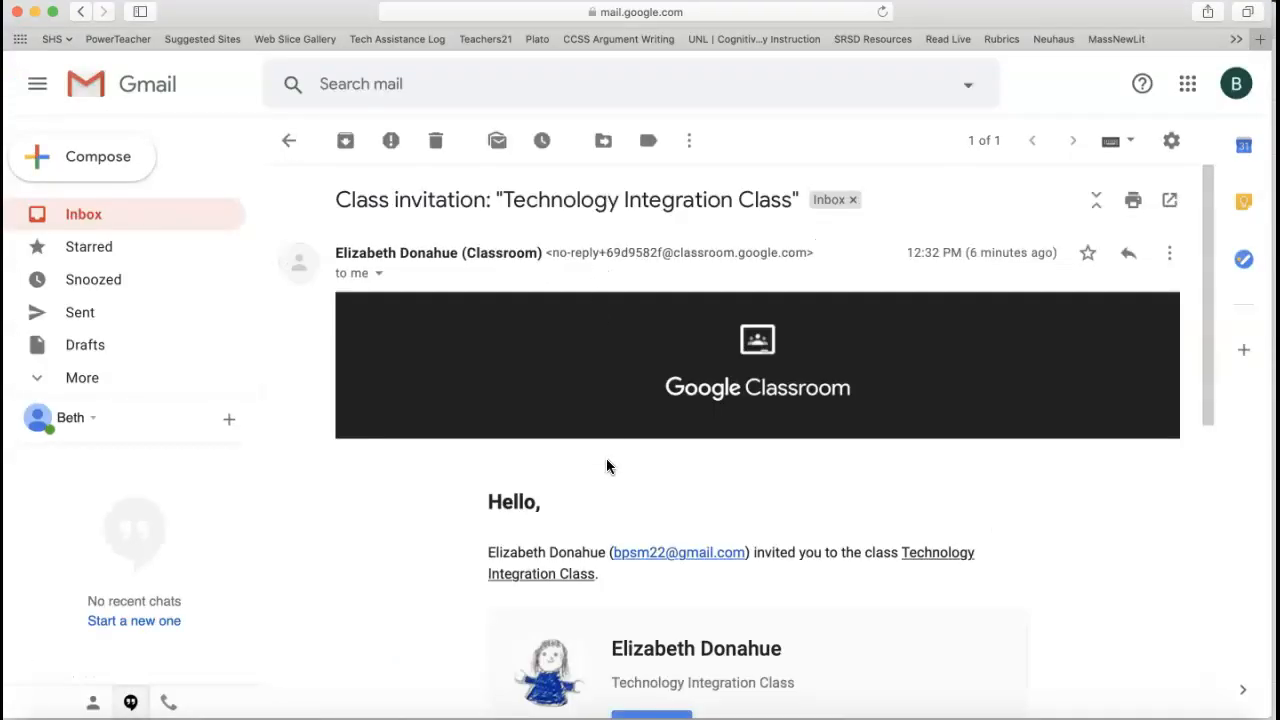
pyautogui.scroll(-2, 606, 463)
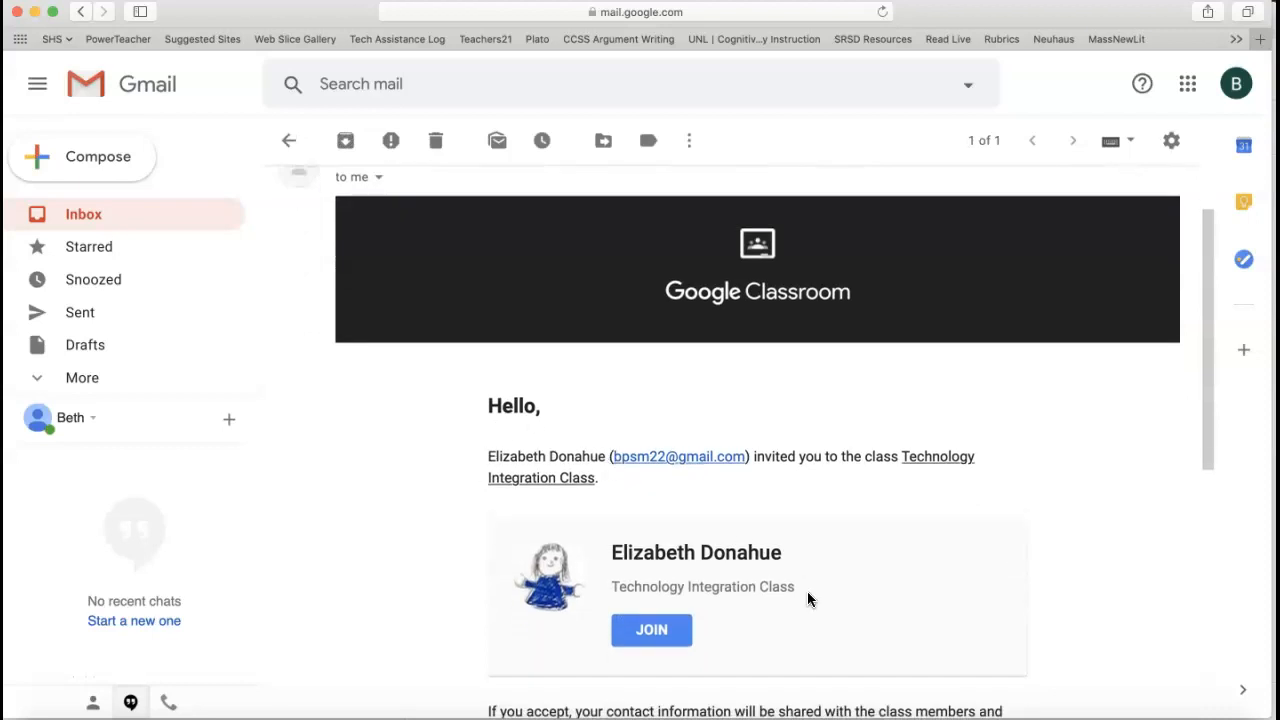
pyautogui.scroll(-1, 809, 598)
# - Join Technology Integration Class from the invitation with the student's account, and dismiss the introductory tips
pyautogui.click(655, 608)
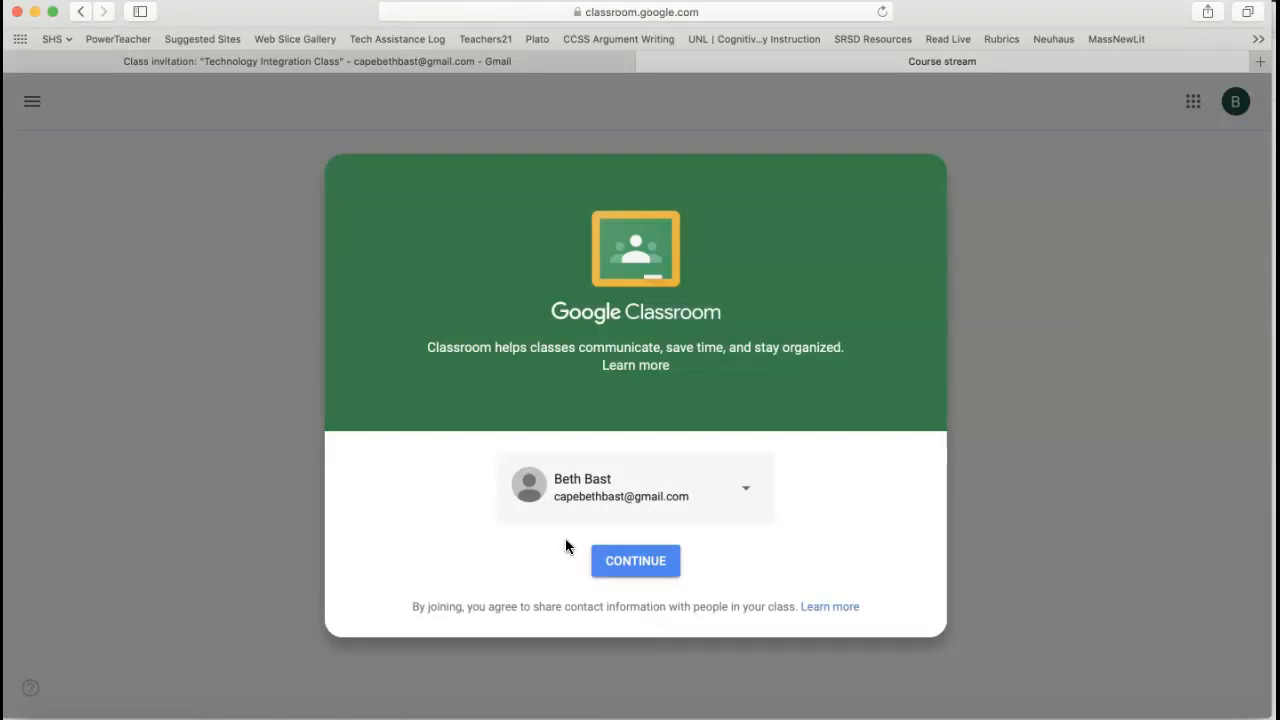
pyautogui.click(649, 570)
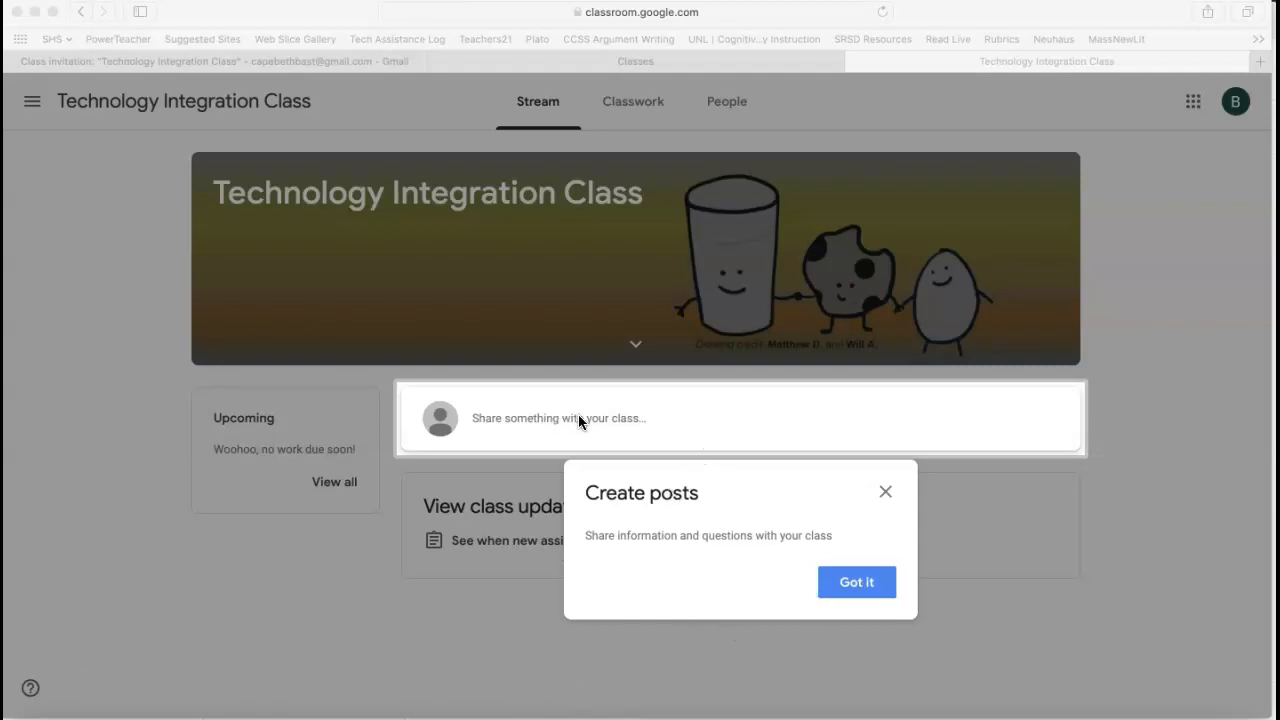
pyautogui.click(862, 589)
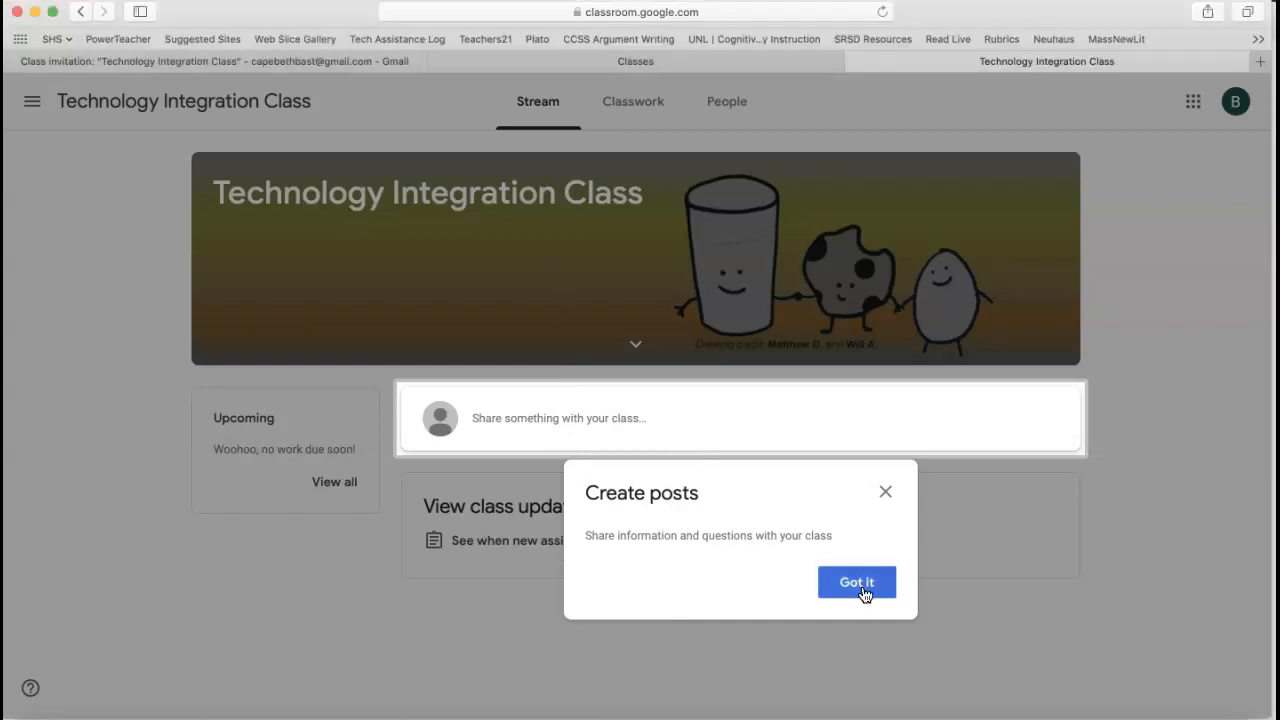
pyautogui.click(857, 594)
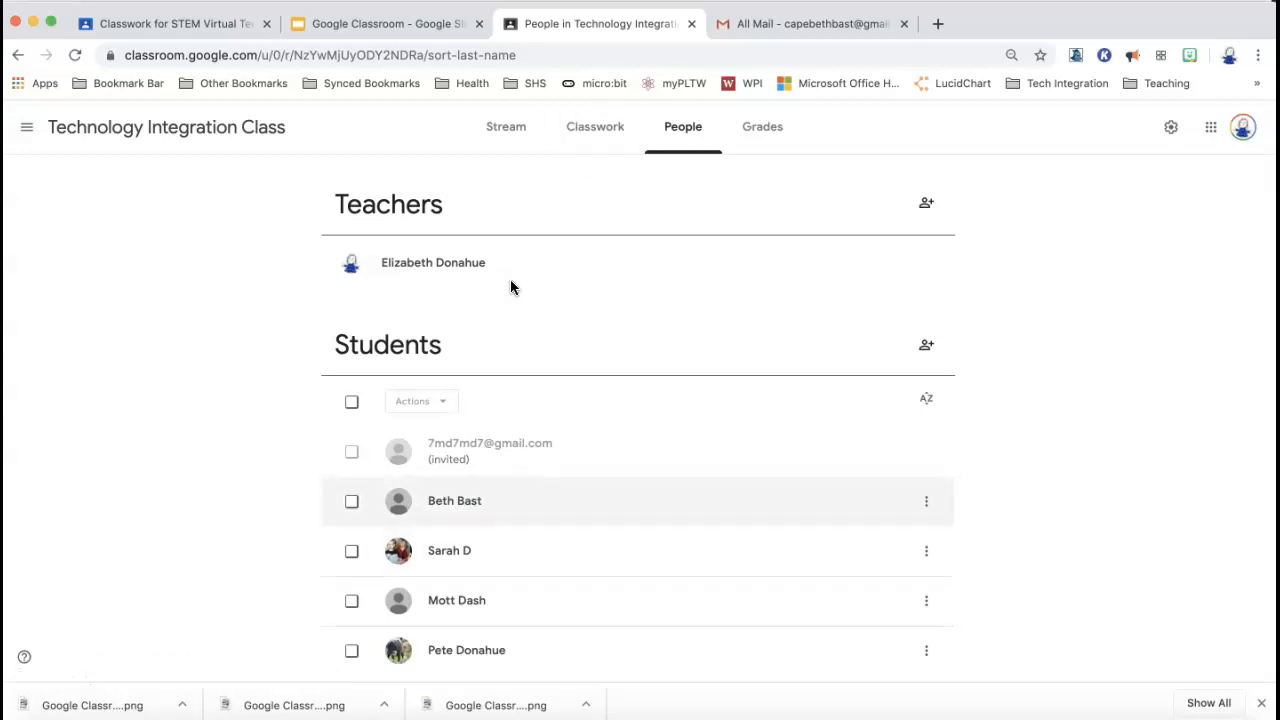
# - Disable the class code in the general class settings from the teacher's Classroom in Chrome
pyautogui.click(508, 137)
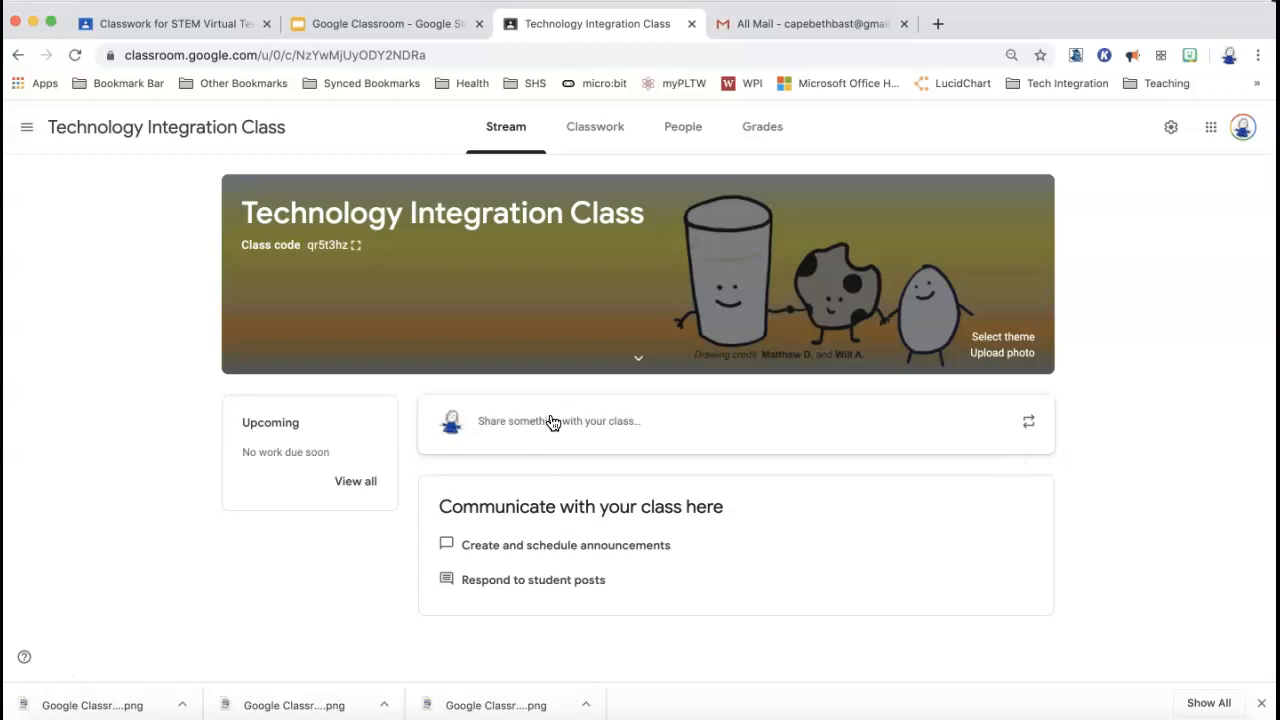
pyautogui.click(1172, 137)
pyautogui.scroll(-1, 780, 555)
pyautogui.scroll(-2, 767, 563)
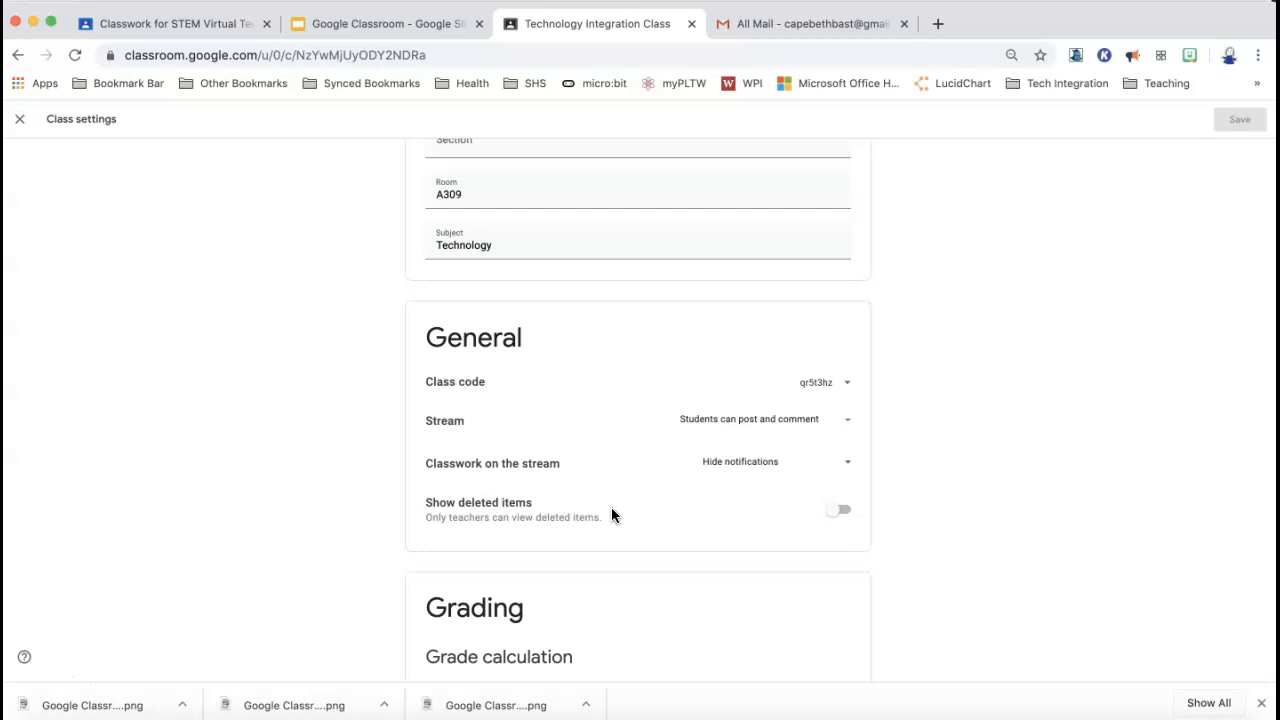
pyautogui.scroll(-1, 612, 512)
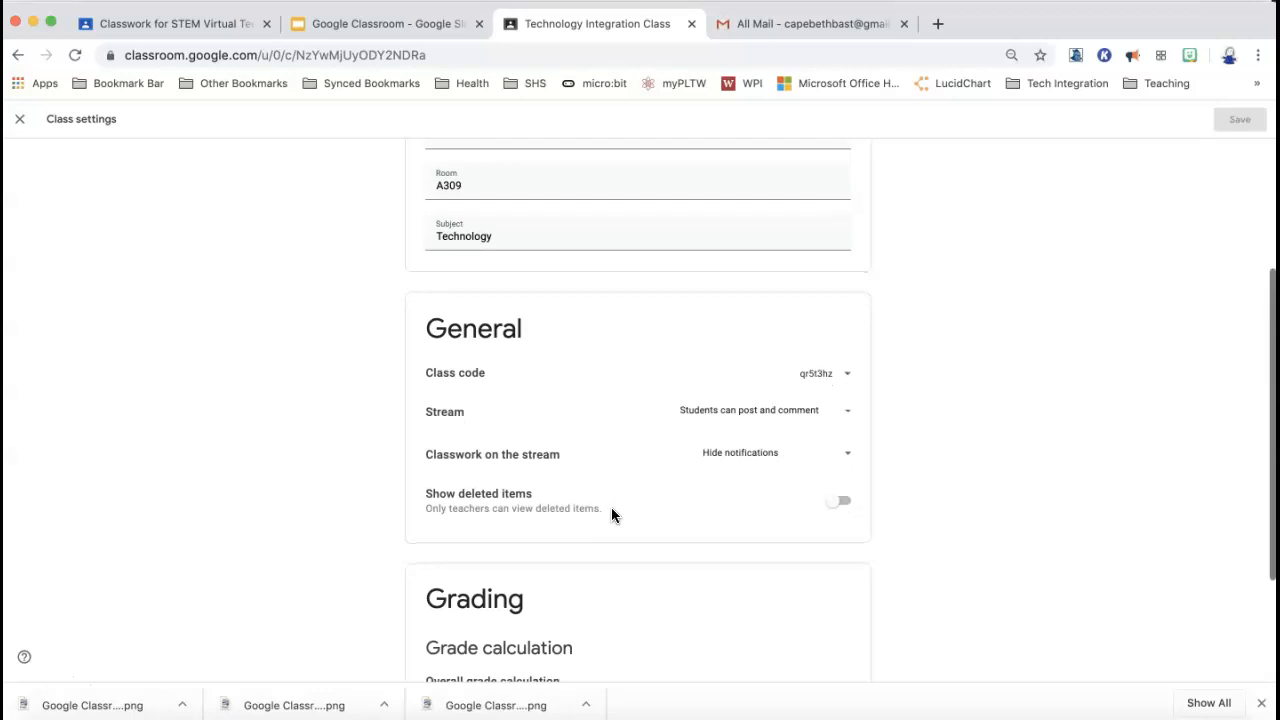
pyautogui.click(850, 377)
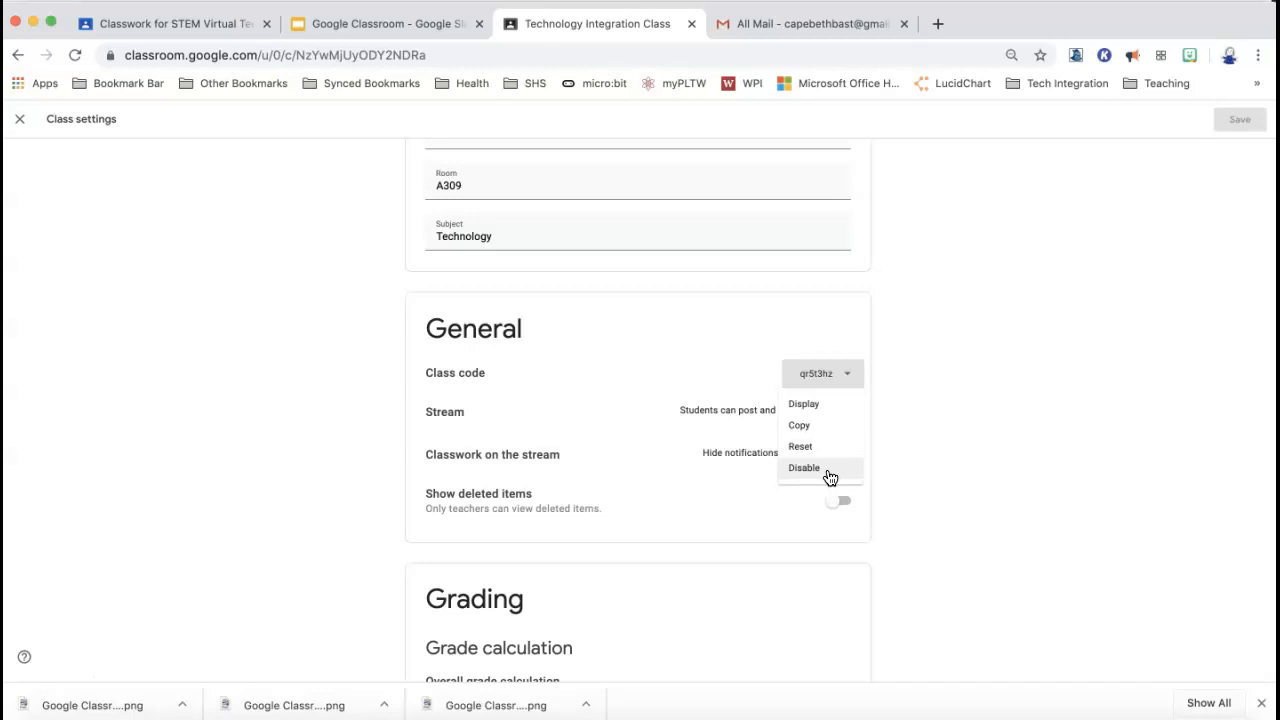
pyautogui.click(828, 476)
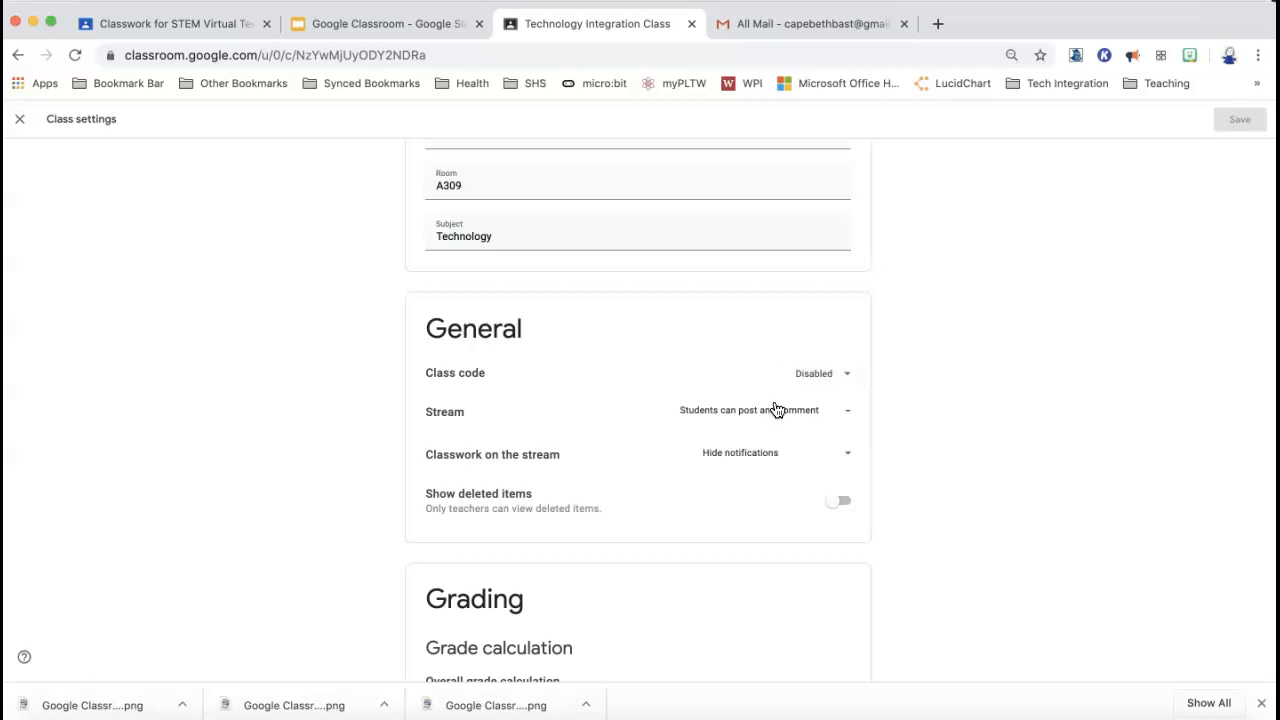
# - Enable the class code again to generate a new one, and close the class settings
pyautogui.scroll(3, 774, 409)
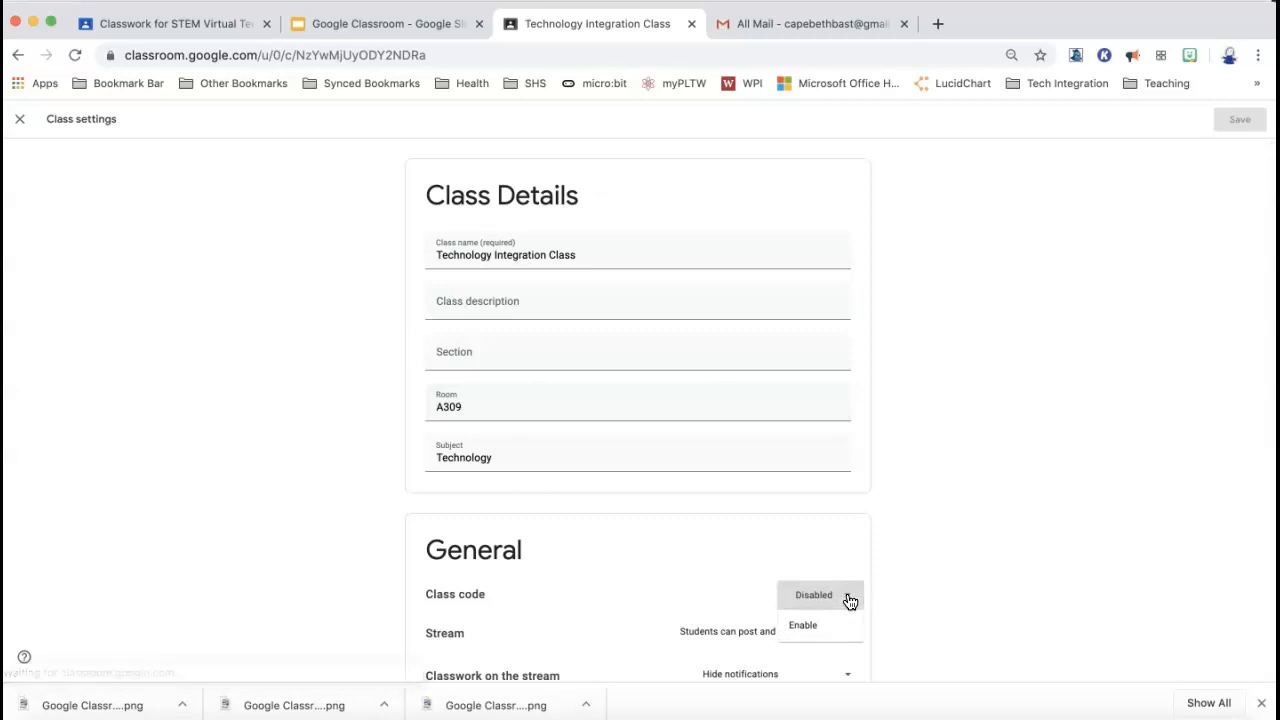
pyautogui.click(808, 630)
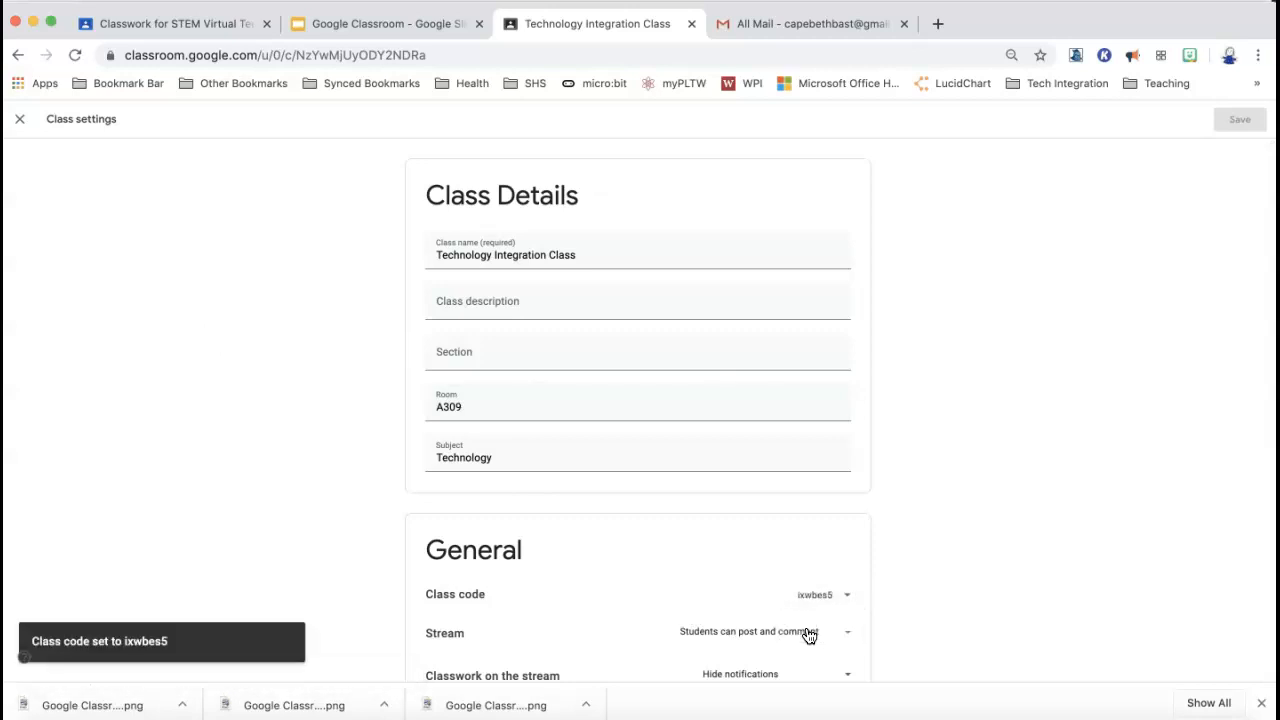
pyautogui.click(19, 118)
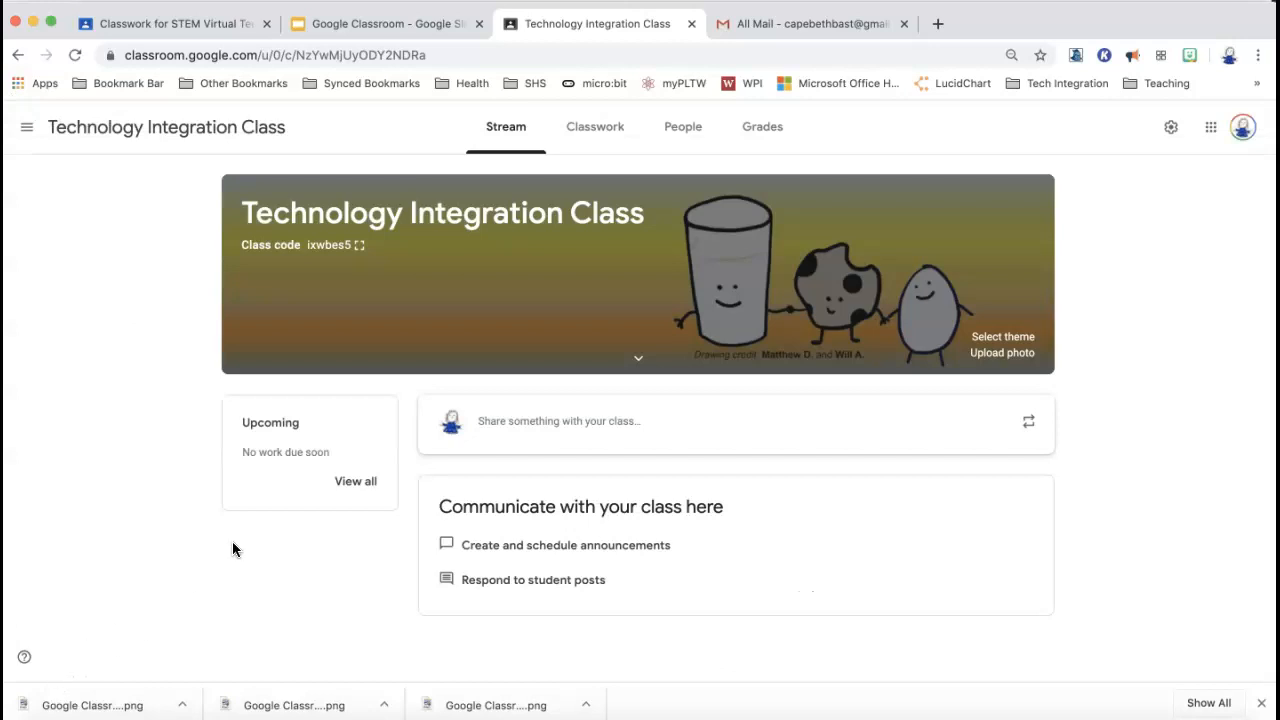
# - Select the newly joined student in the class roster, review the available actions, and clear the selection
pyautogui.click(685, 135)
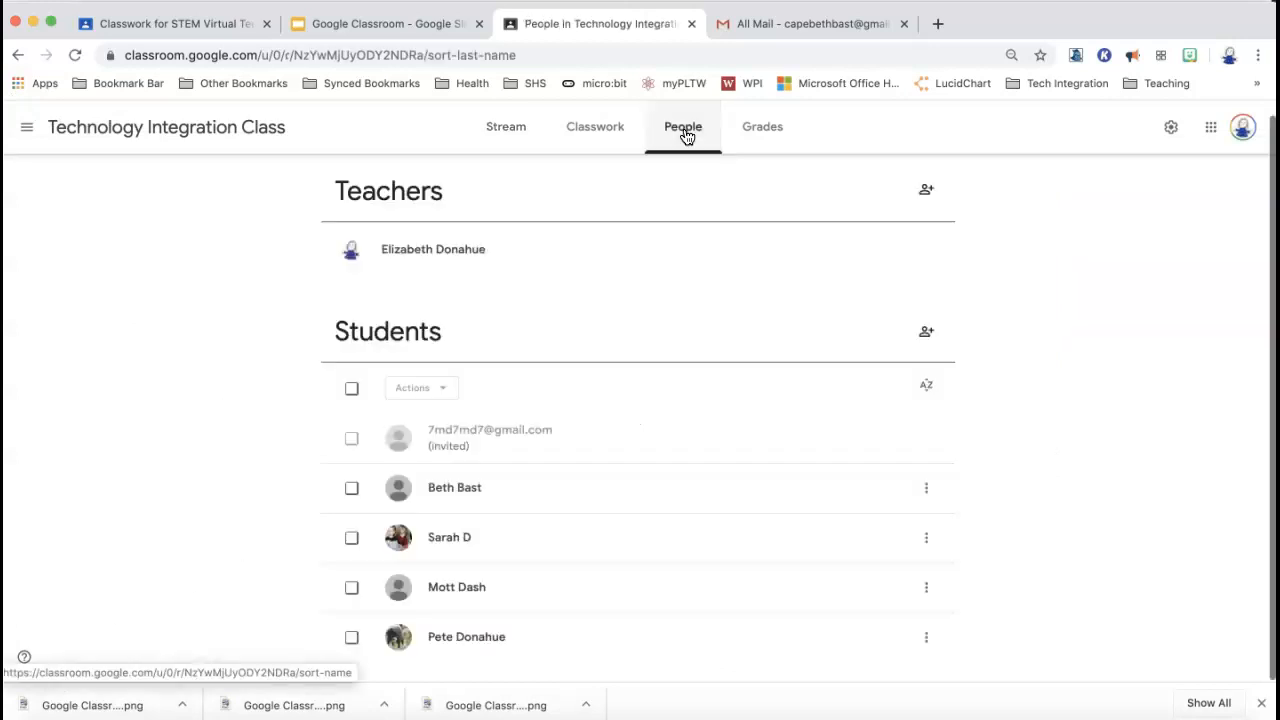
pyautogui.click(352, 490)
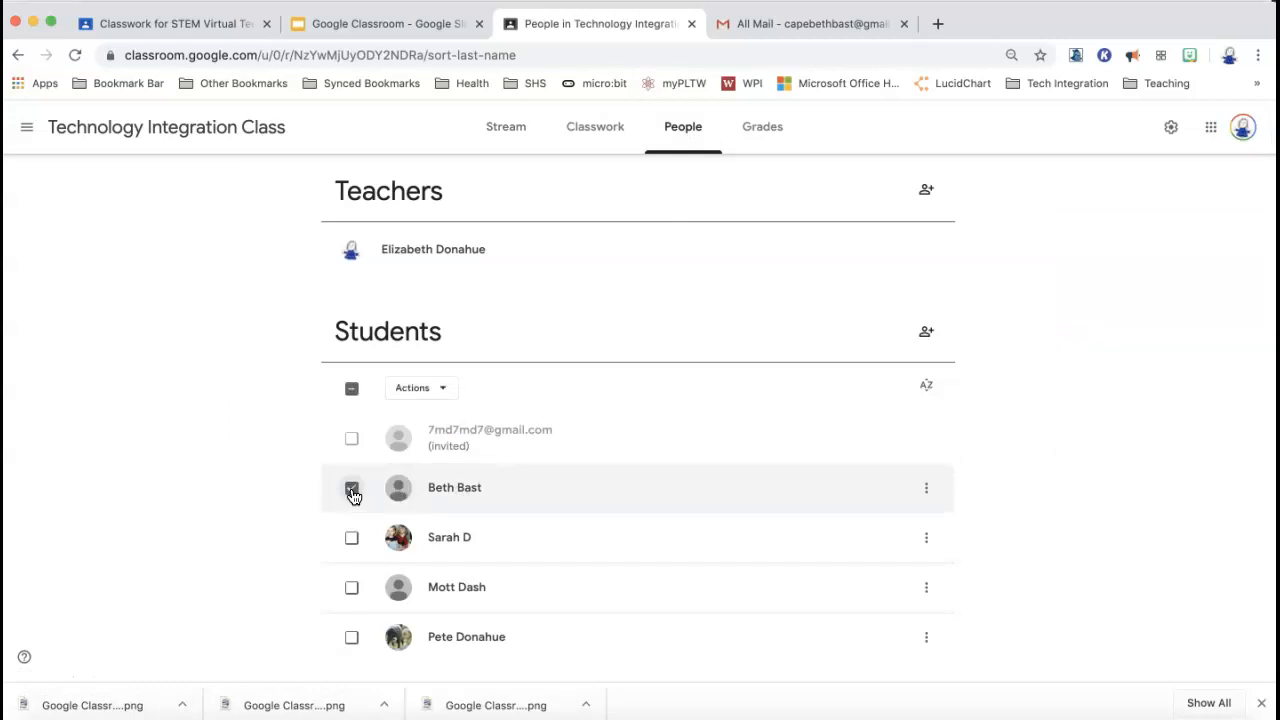
pyautogui.click(445, 390)
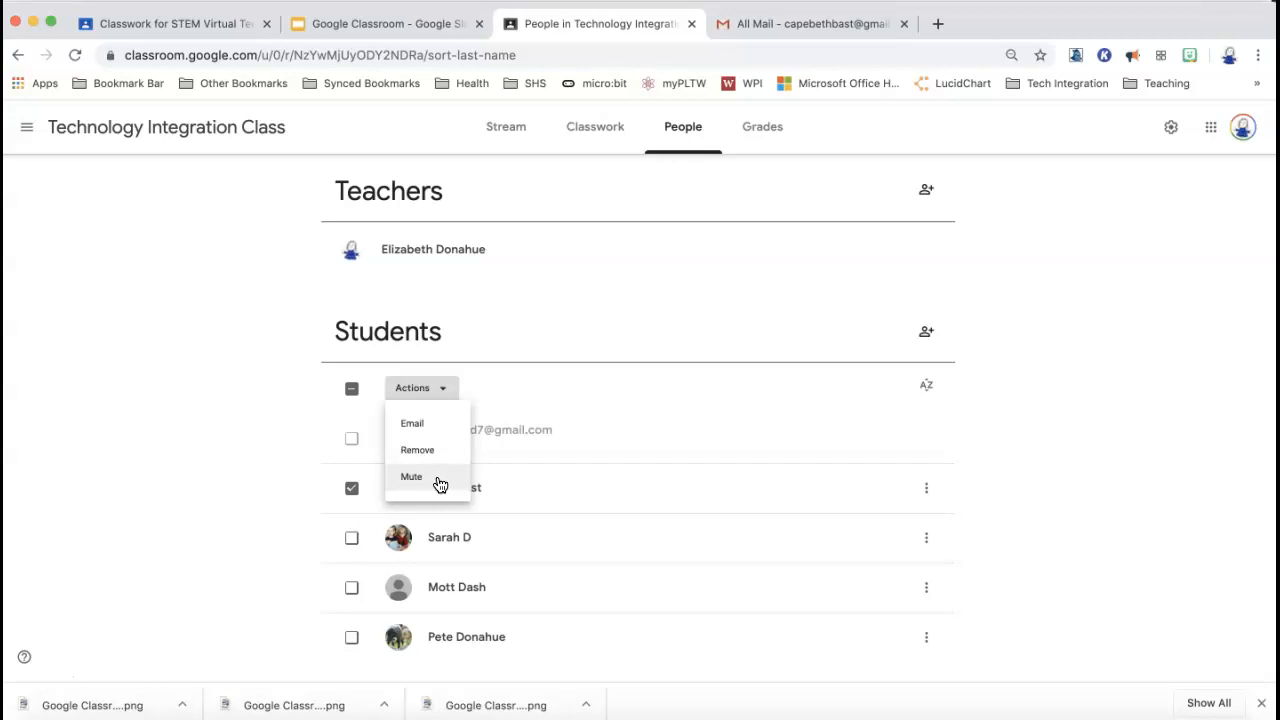
pyautogui.click(349, 489)
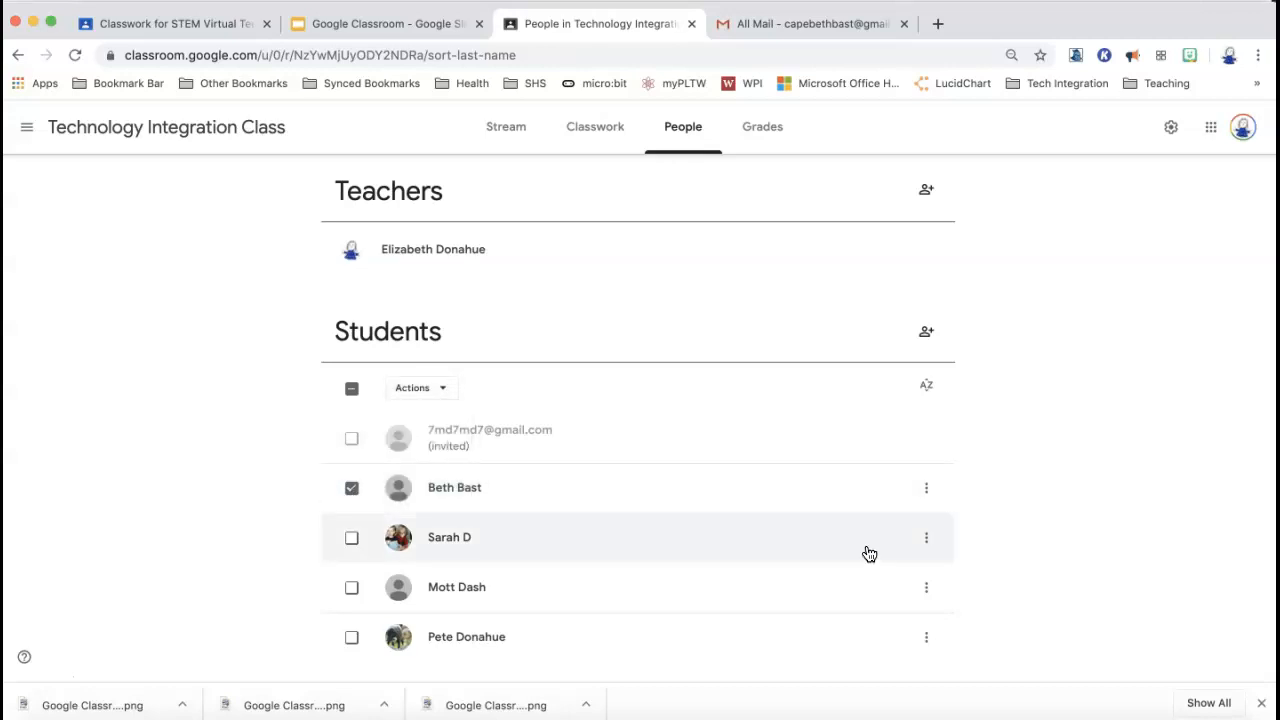
pyautogui.click(352, 490)
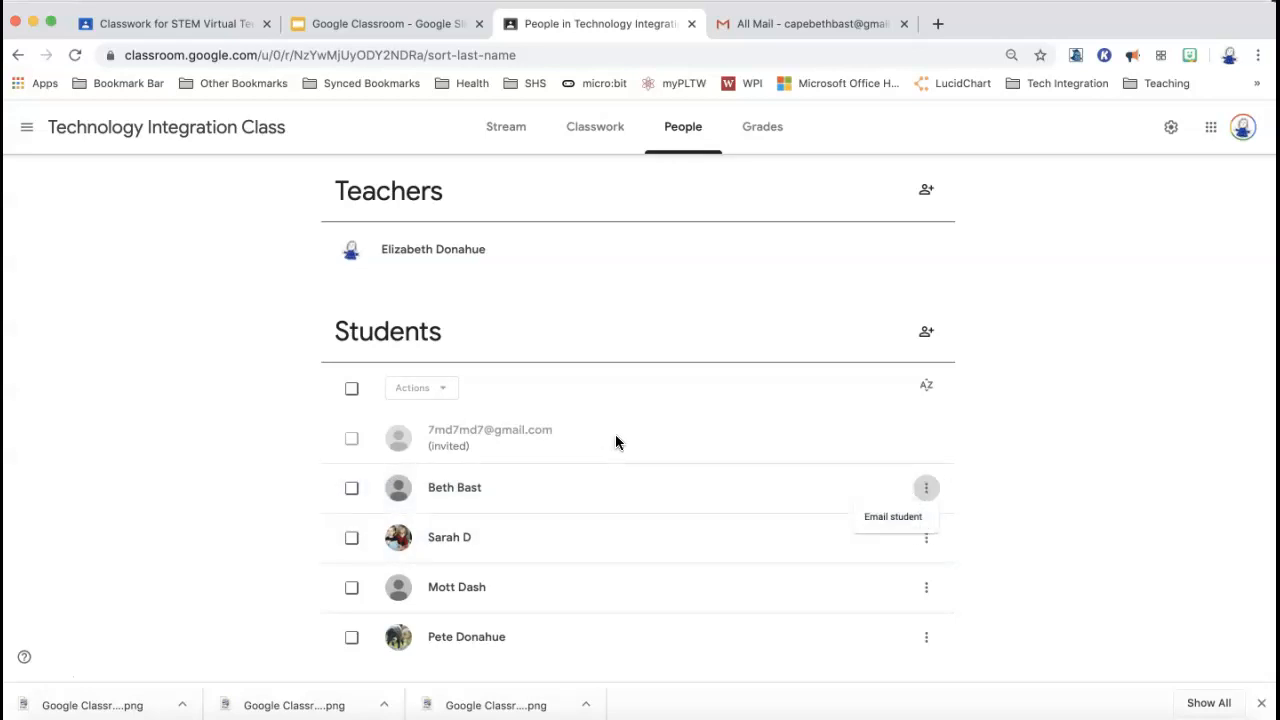
# - Select all students in the roster, start an e-mail to them, and return to the roster
pyautogui.click(351, 390)
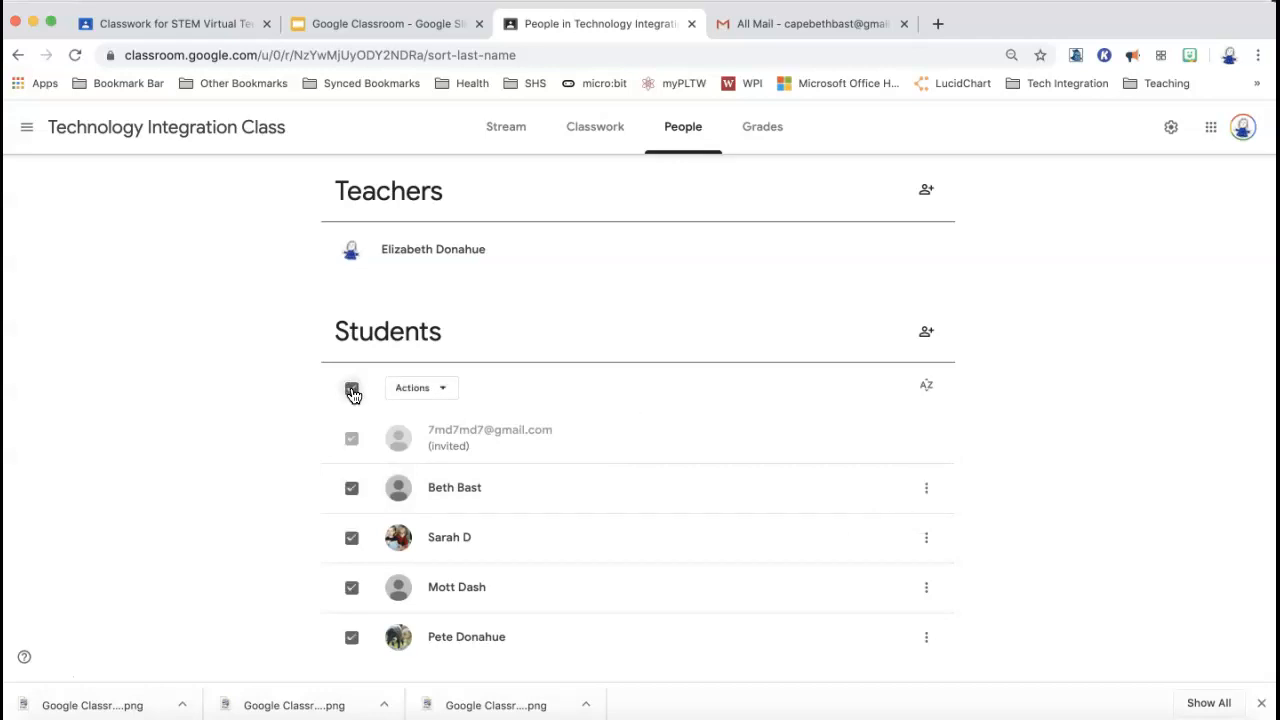
pyautogui.click(443, 390)
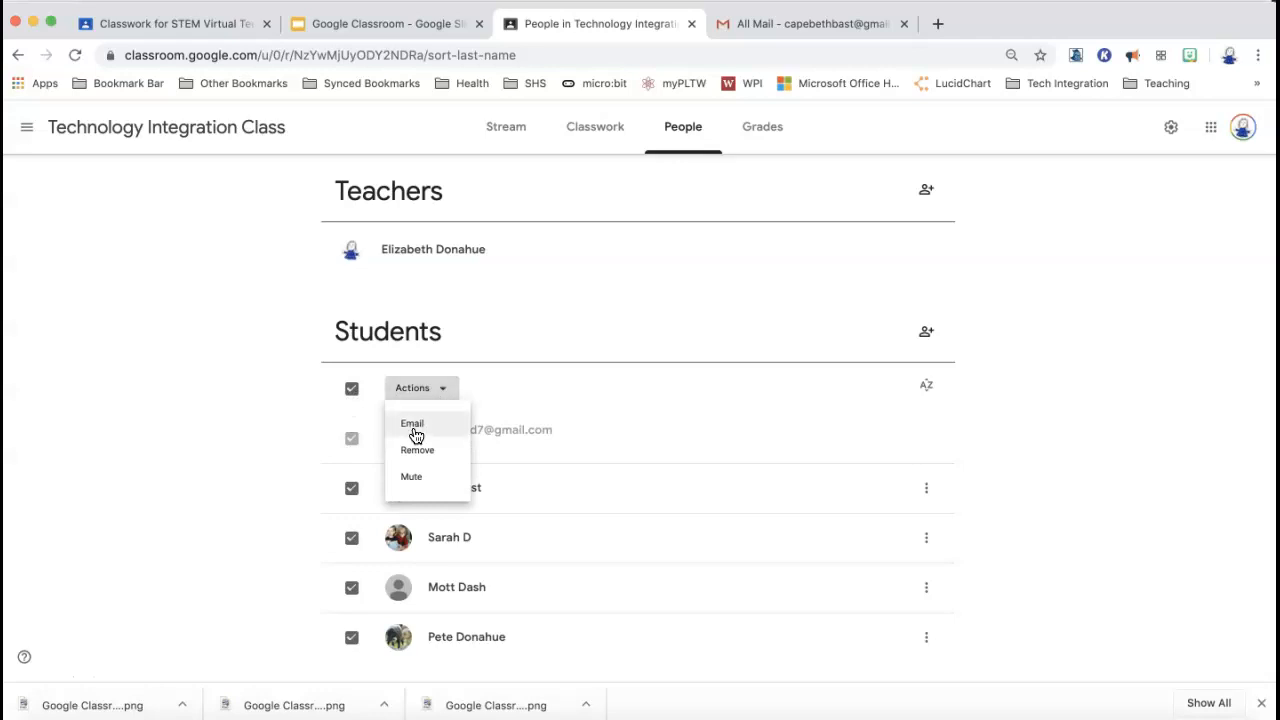
pyautogui.click(413, 426)
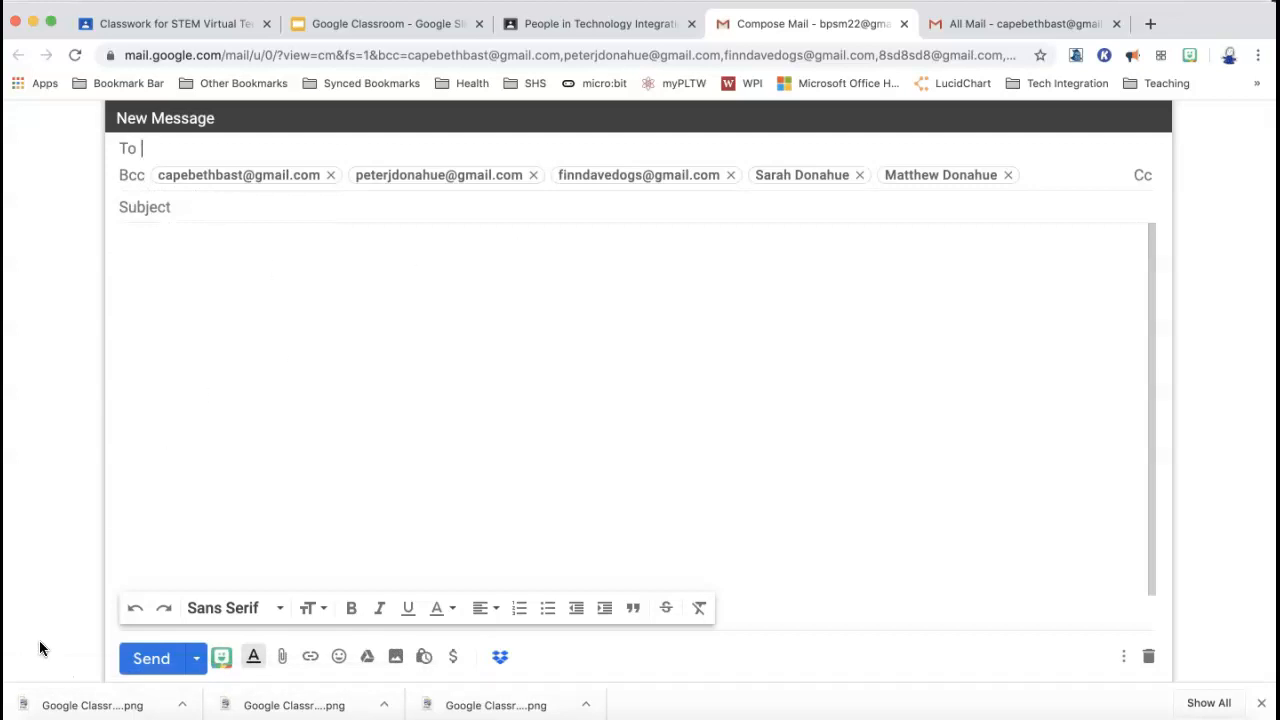
pyautogui.hotkey('ctrl', 'shift', 'Tab')
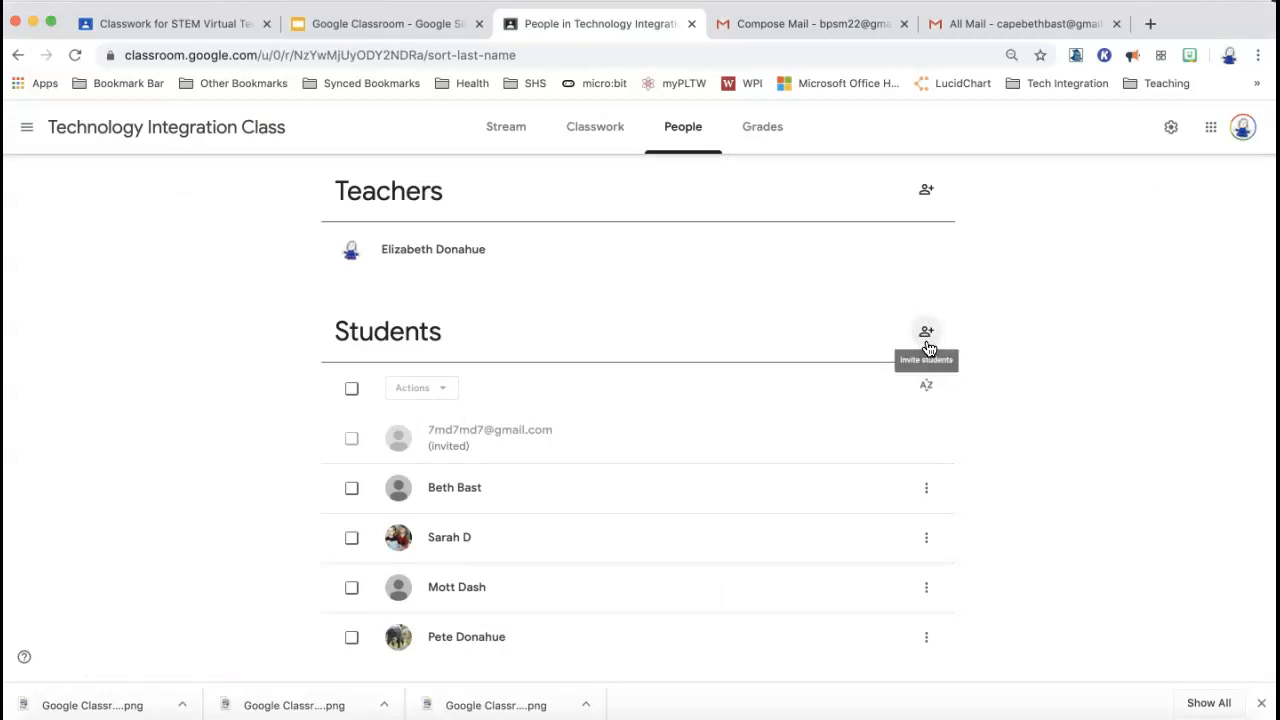
# - Display the new class code from the class stream, and close the enlarged view
pyautogui.click(496, 132)
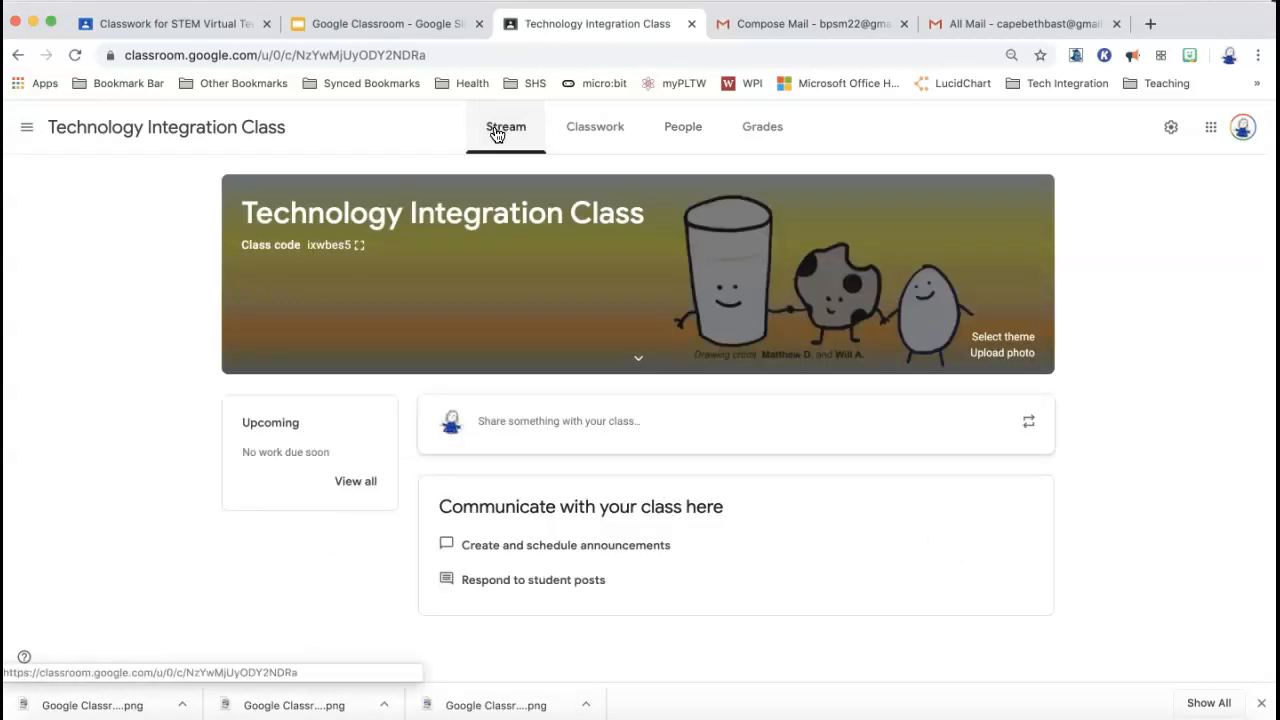
pyautogui.click(359, 246)
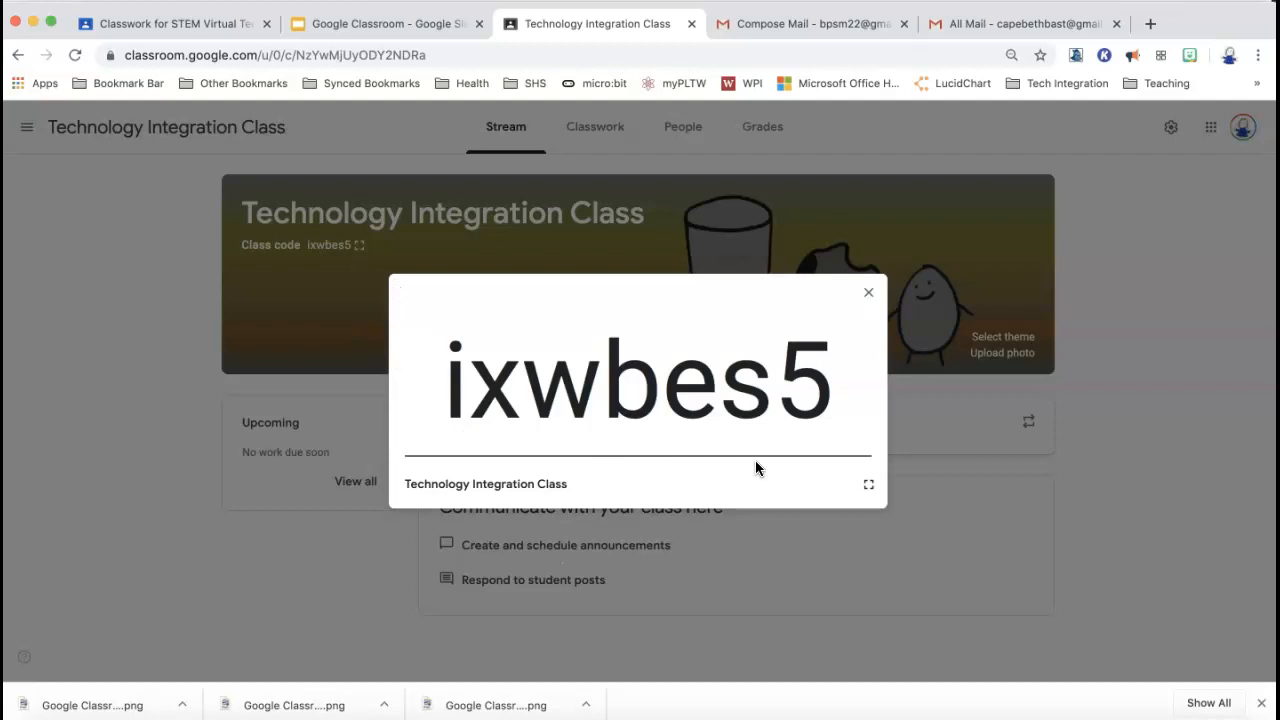
pyautogui.click(869, 292)
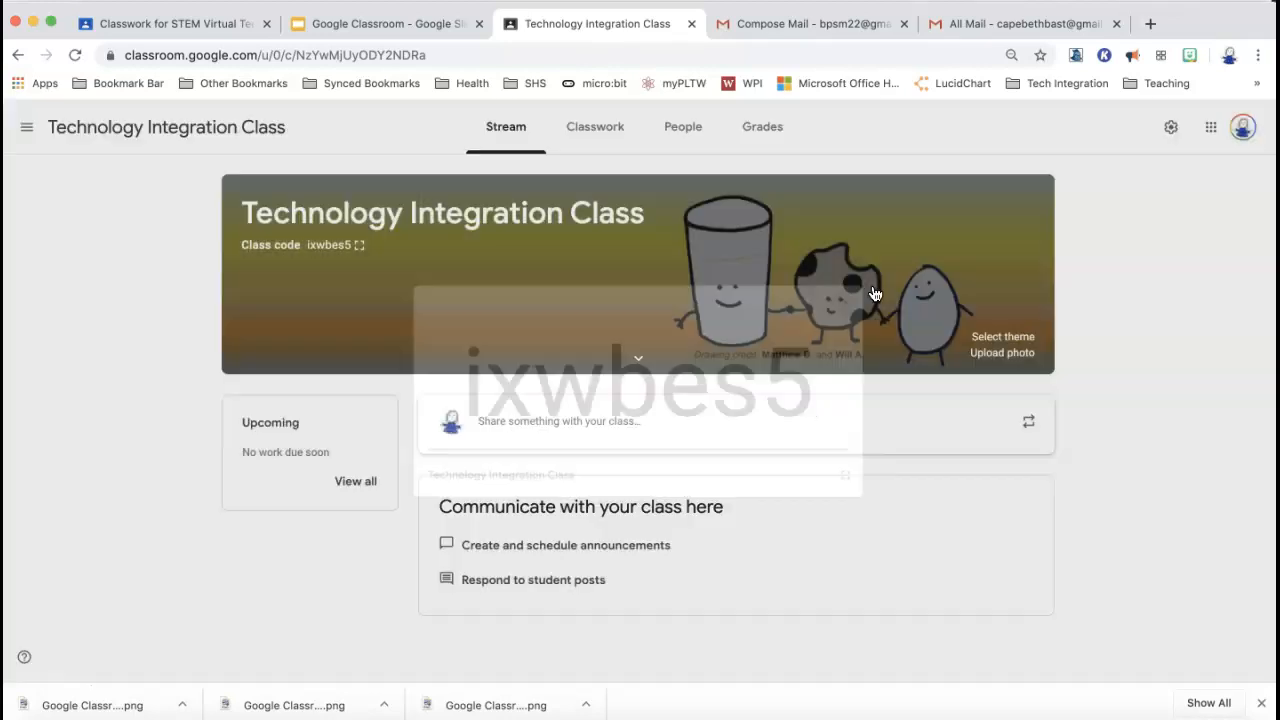